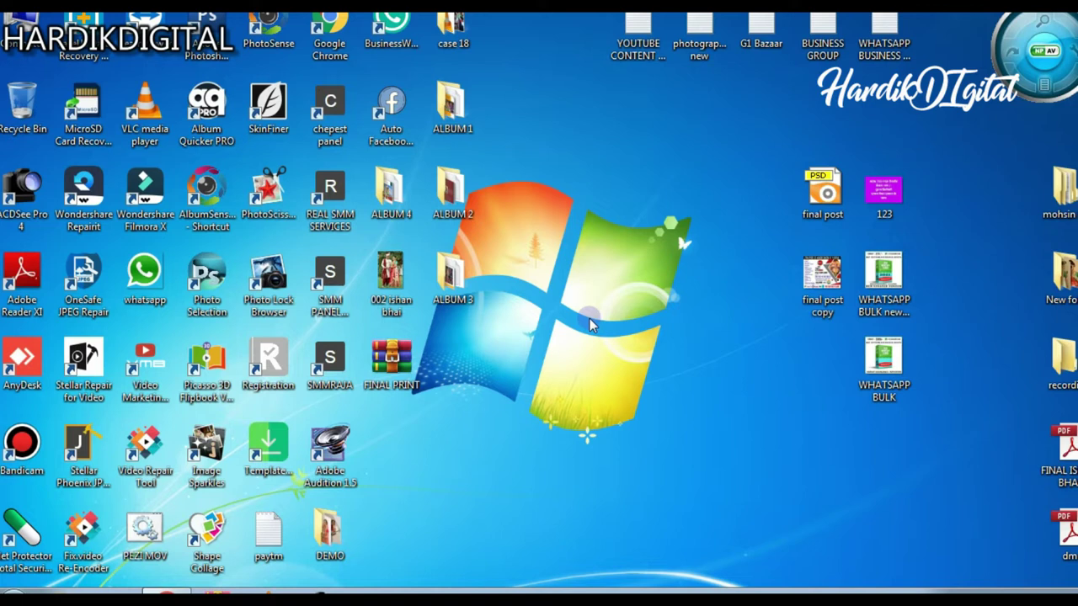
# Launch Photo Lock Browser and load the photos from the DEMO folder on the Desktop
pyautogui.doubleClick(271, 285)
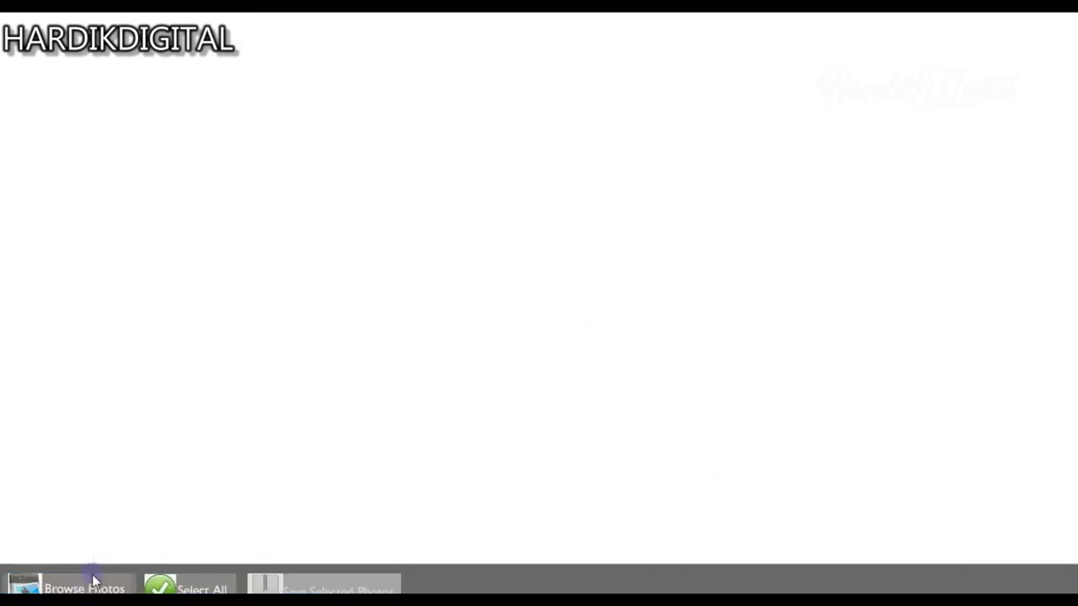
pyautogui.click(86, 587)
pyautogui.click(470, 437)
pyautogui.click(682, 485)
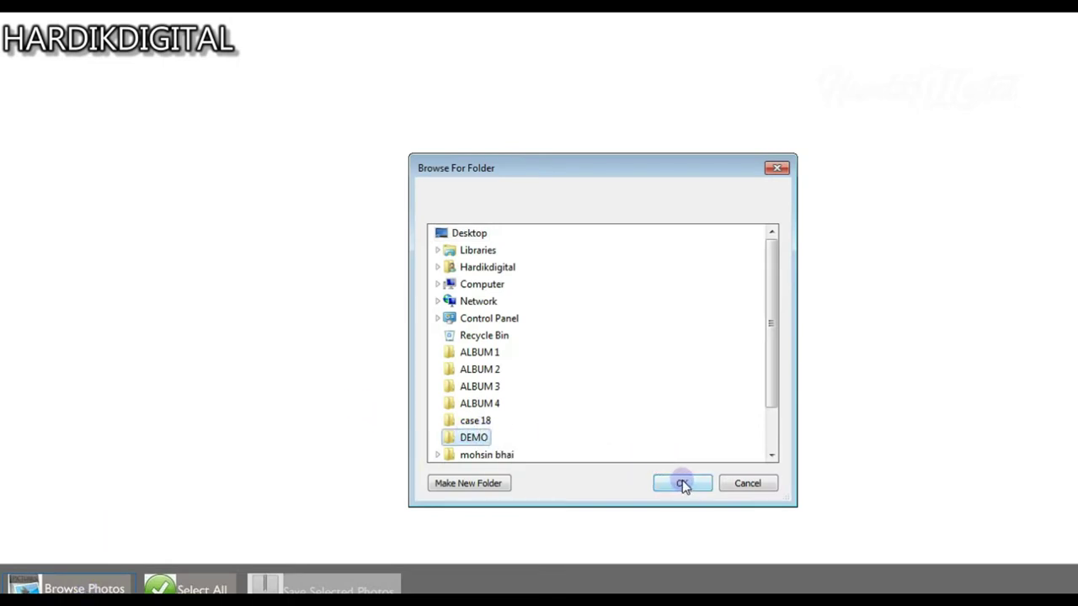
pyautogui.click(682, 484)
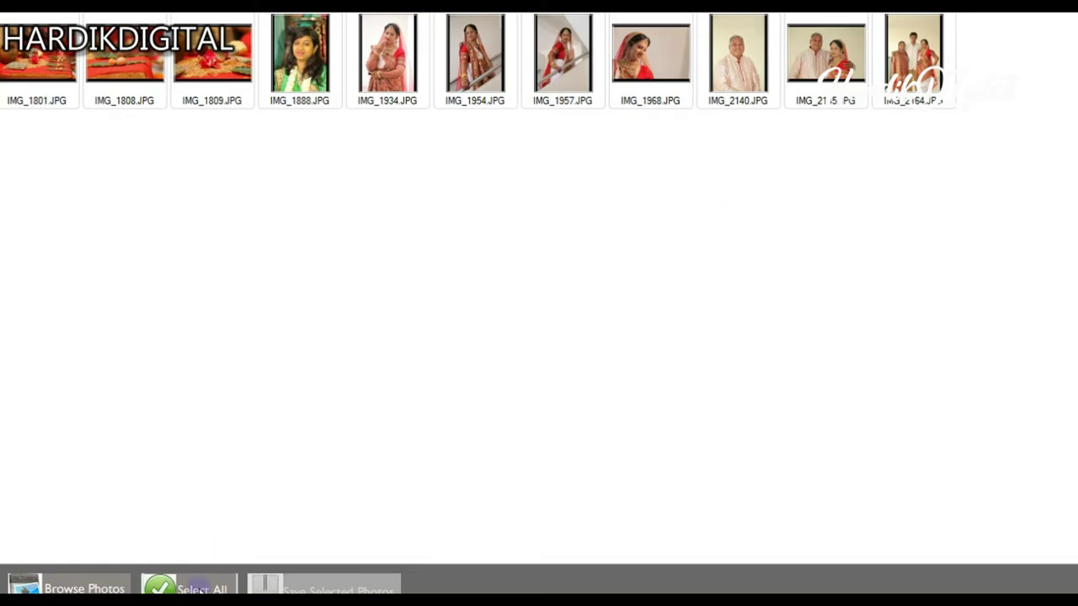
# Select all loaded photos for saving and accept a new size of 50 percent and a resolution of 72 DPI
pyautogui.click(202, 589)
pyautogui.click(328, 590)
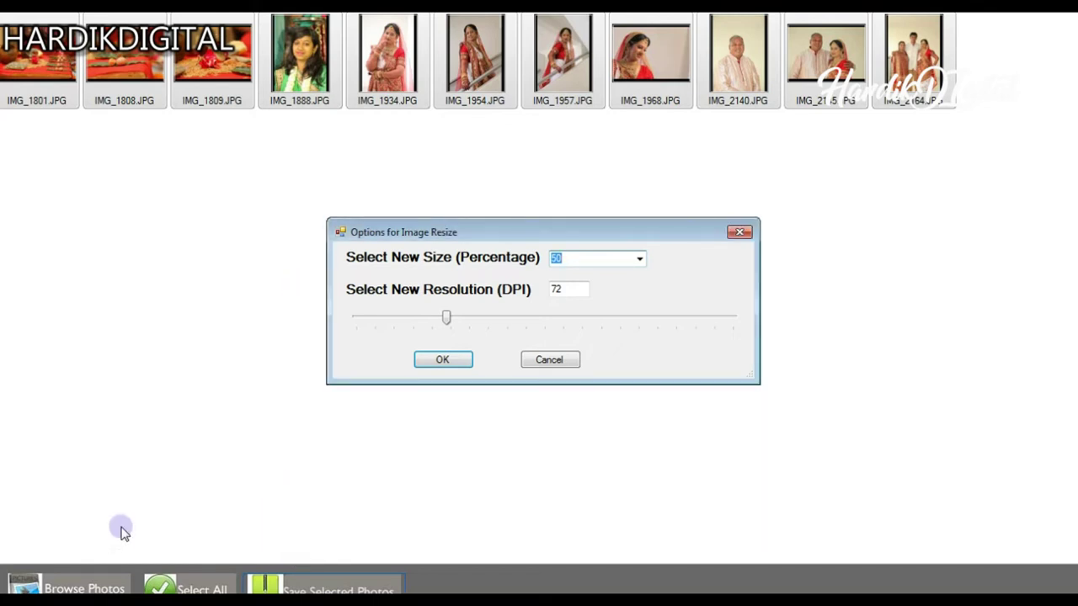
pyautogui.press('Return')
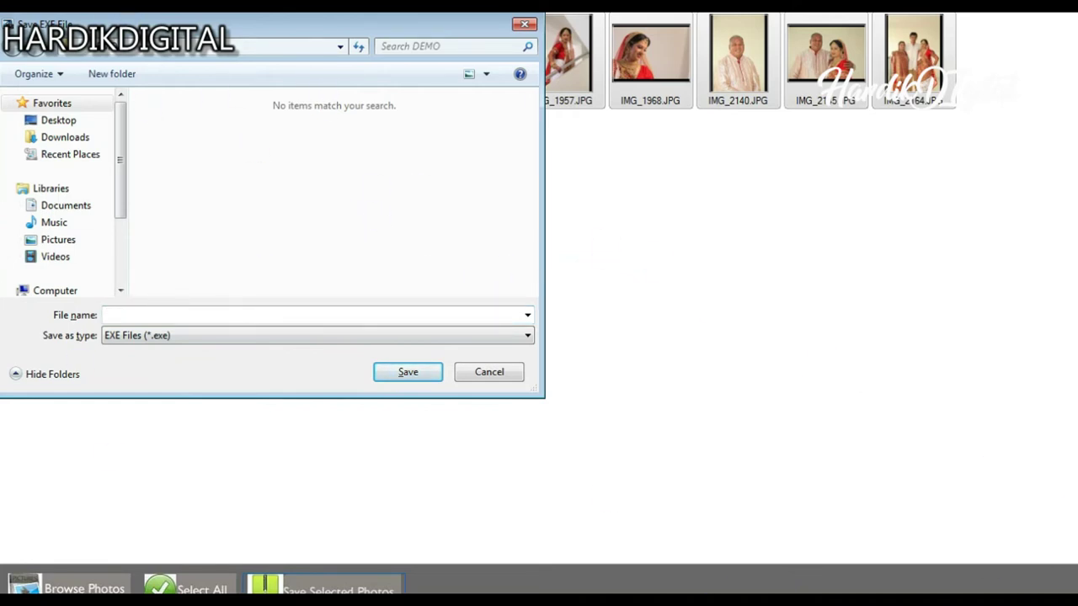
# Save the selected photos as a locked EXE file named DEMO in the DEMO folder
pyautogui.hotkey('alt', 'Tab')
pyautogui.hotkey('alt', 'Tab')
pyautogui.hotkey('alt', 'Tab')
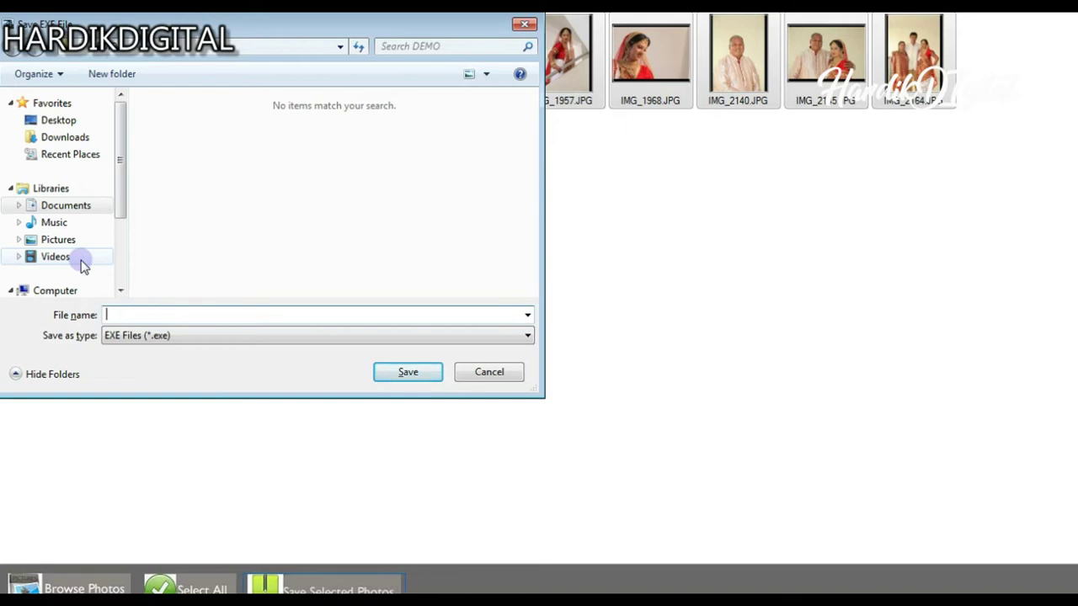
pyautogui.write('DEMO')
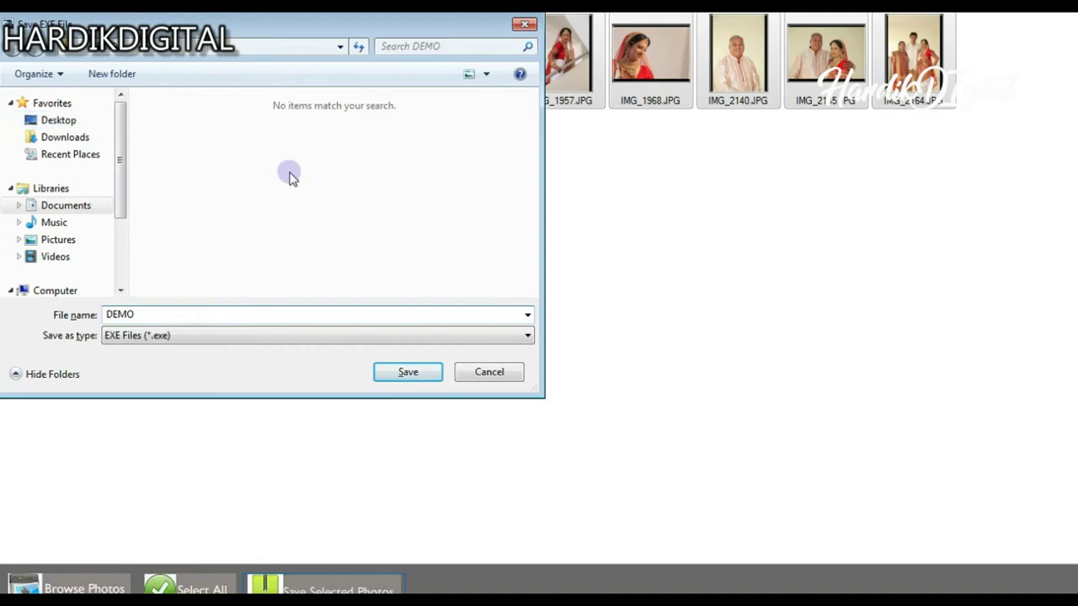
pyautogui.click(407, 372)
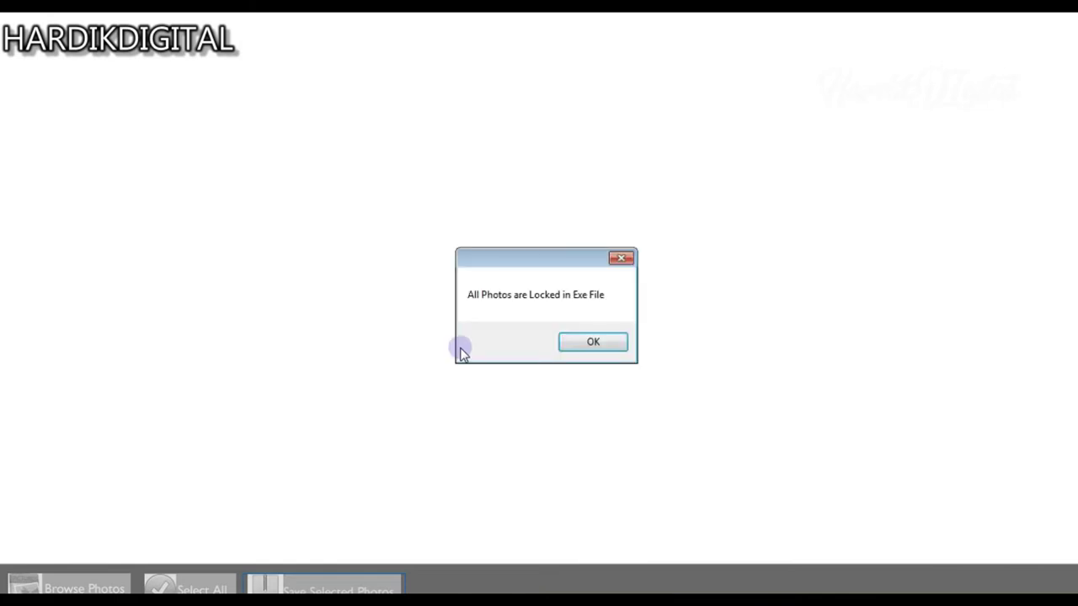
pyautogui.click(596, 345)
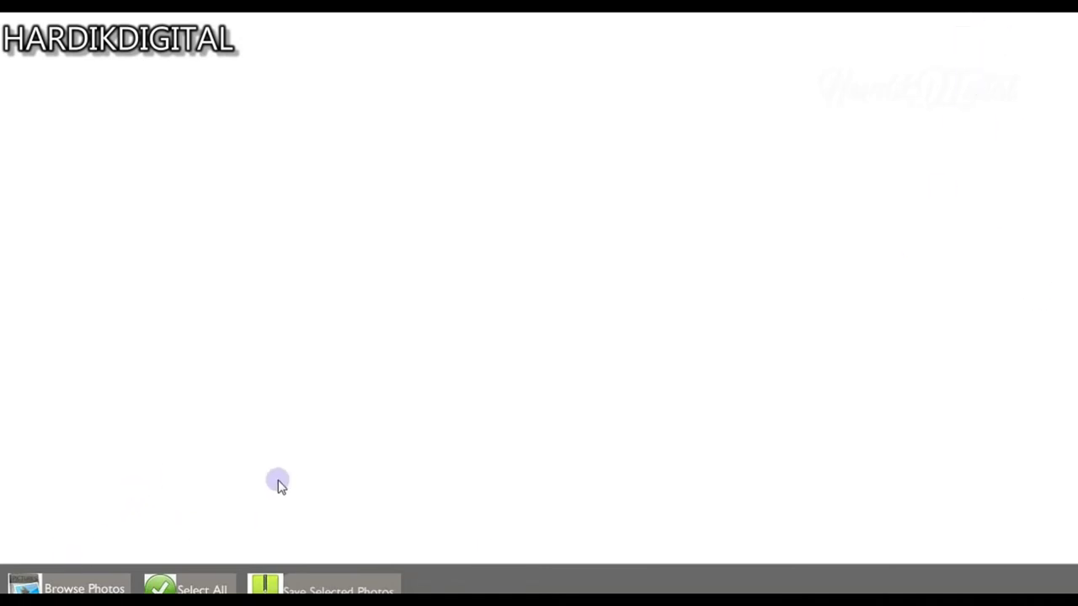
# Switch to the desktop and open the DEMO folder
pyautogui.hotkey('alt', 'Tab')
pyautogui.hotkey('alt', 'Tab')
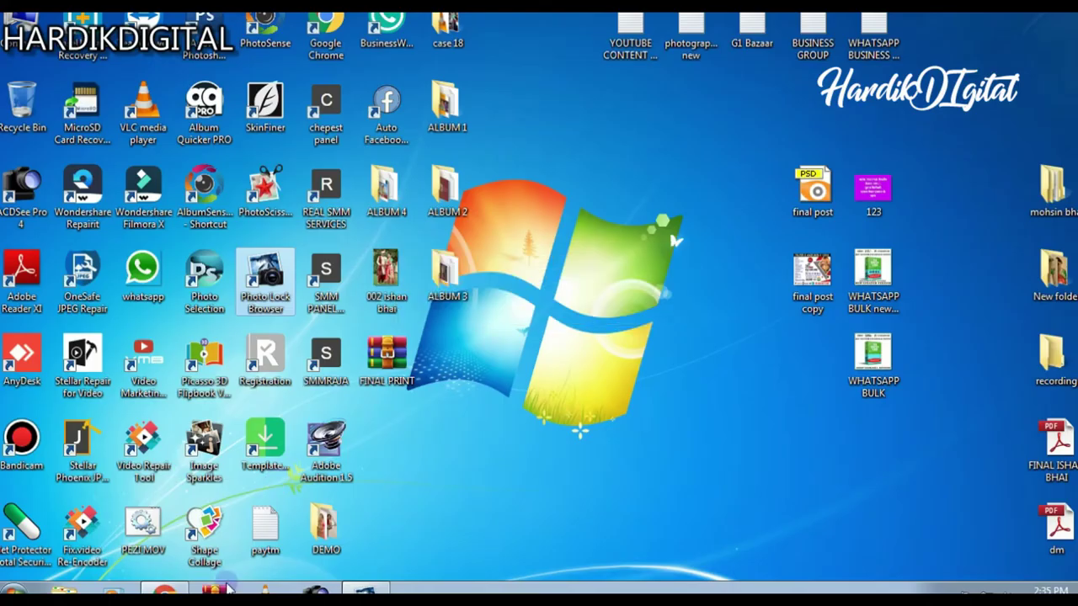
pyautogui.click(329, 536)
pyautogui.doubleClick(329, 535)
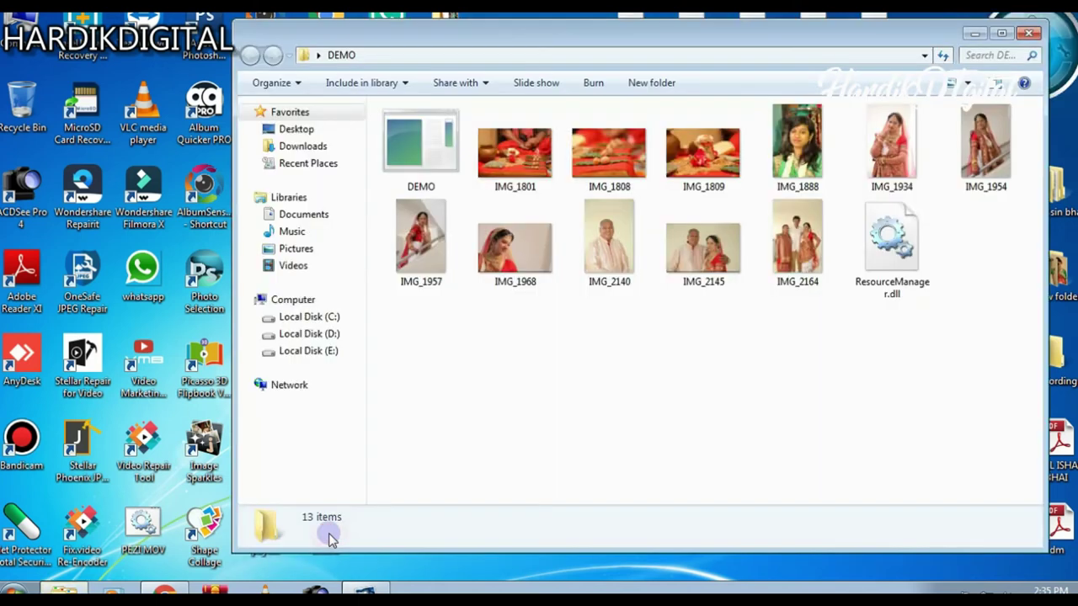
# Check the file size of the DEMO application in its properties
pyautogui.click(434, 150)
pyautogui.rightClick(435, 150)
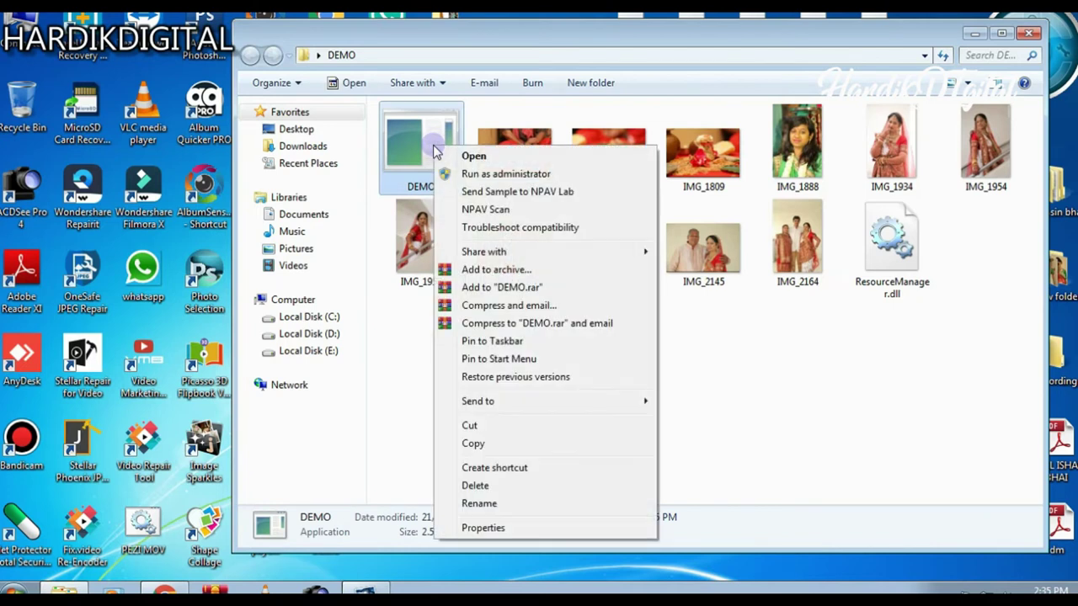
pyautogui.click(487, 527)
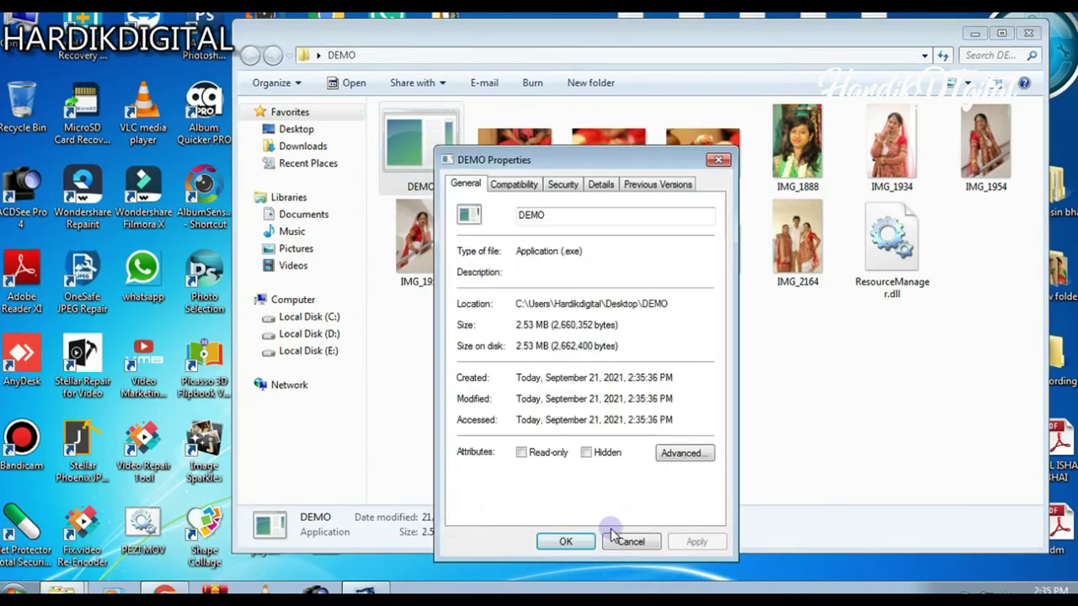
pyautogui.click(631, 542)
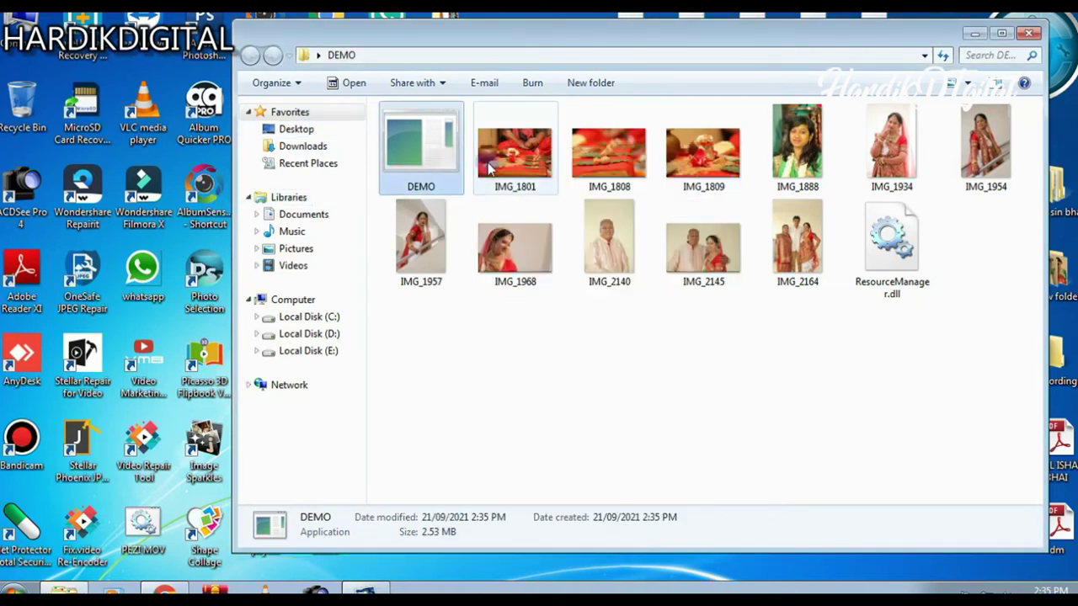
# Select the photos IMG_1801 through IMG_2164 and check their combined size in the properties
pyautogui.click(522, 173)
pyautogui.hotkey('shift', 'Right')
pyautogui.hotkey('shift', 'Right')
pyautogui.hotkey('shift', 'Right')
pyautogui.hotkey('shift', 'Right')
pyautogui.hotkey('shift', 'Right')
pyautogui.hotkey('shift', 'Right')
pyautogui.hotkey('shift', 'Right')
pyautogui.hotkey('shift', 'Right')
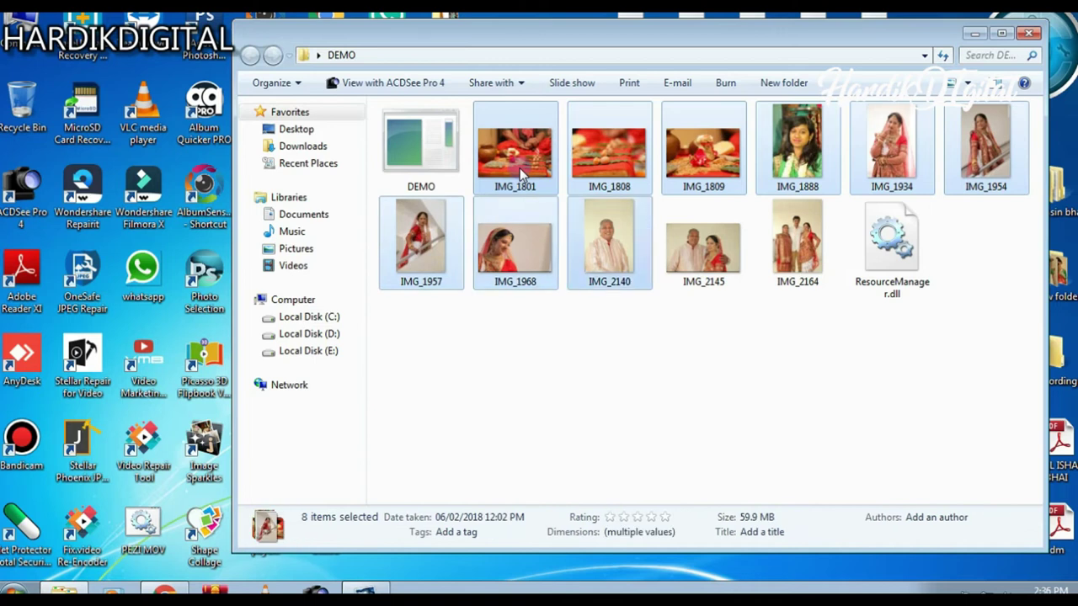
pyautogui.hotkey('shift', 'Right')
pyautogui.hotkey('shift', 'Right')
pyautogui.rightClick(800, 241)
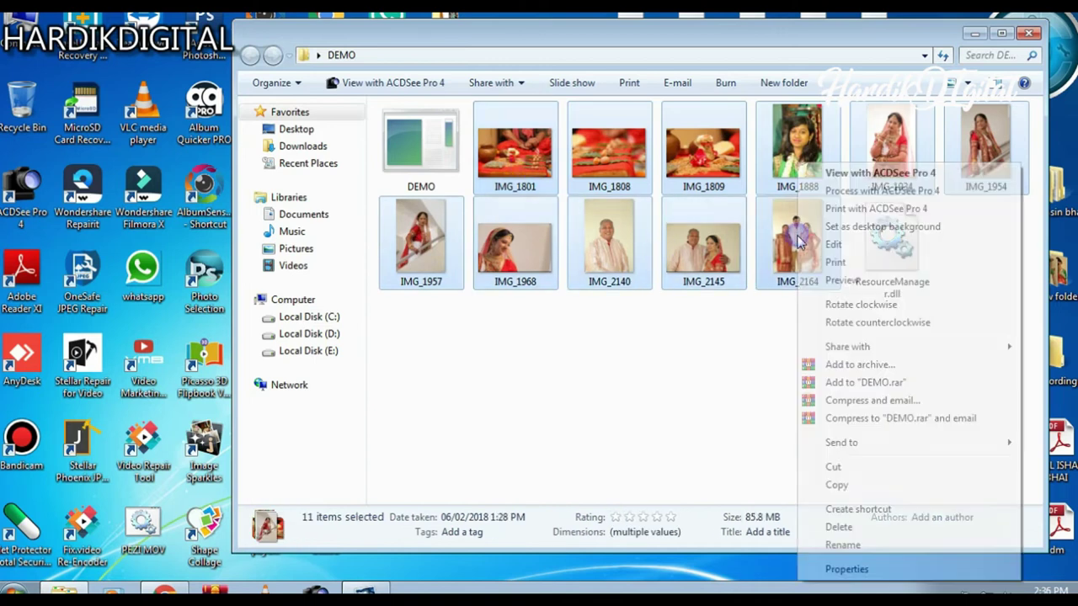
pyautogui.click(864, 569)
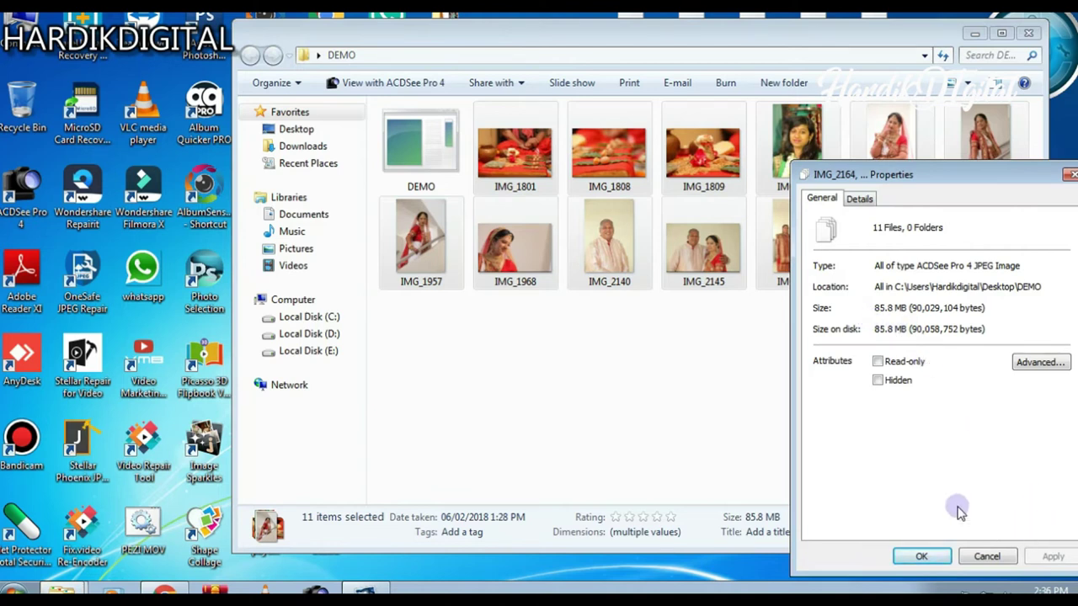
pyautogui.click(987, 557)
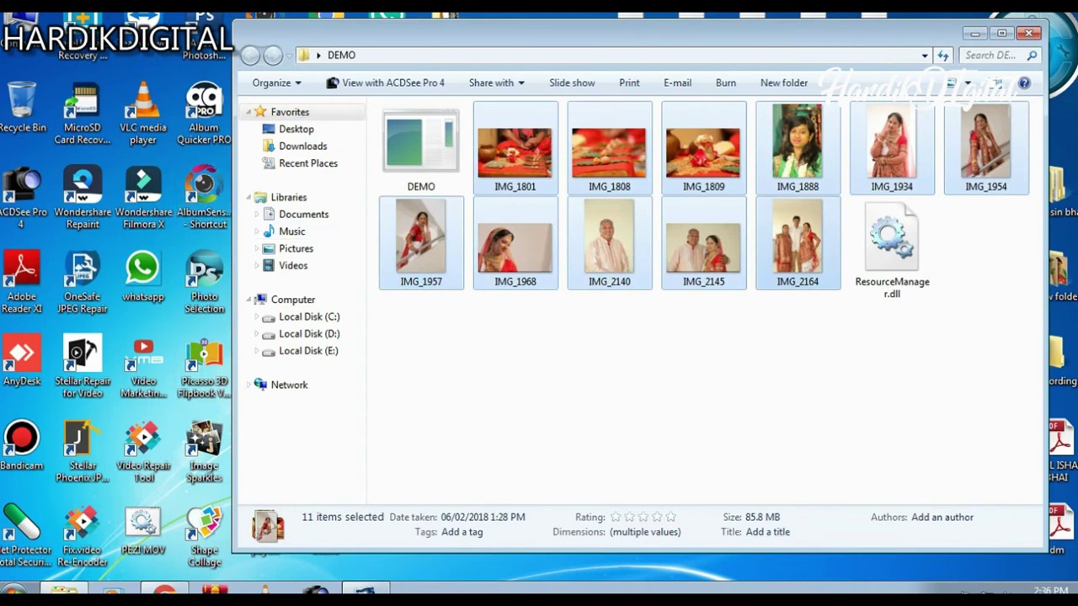
# Close Photo Lock Browser and run the DEMO application from the DEMO folder
pyautogui.rightClick(364, 589)
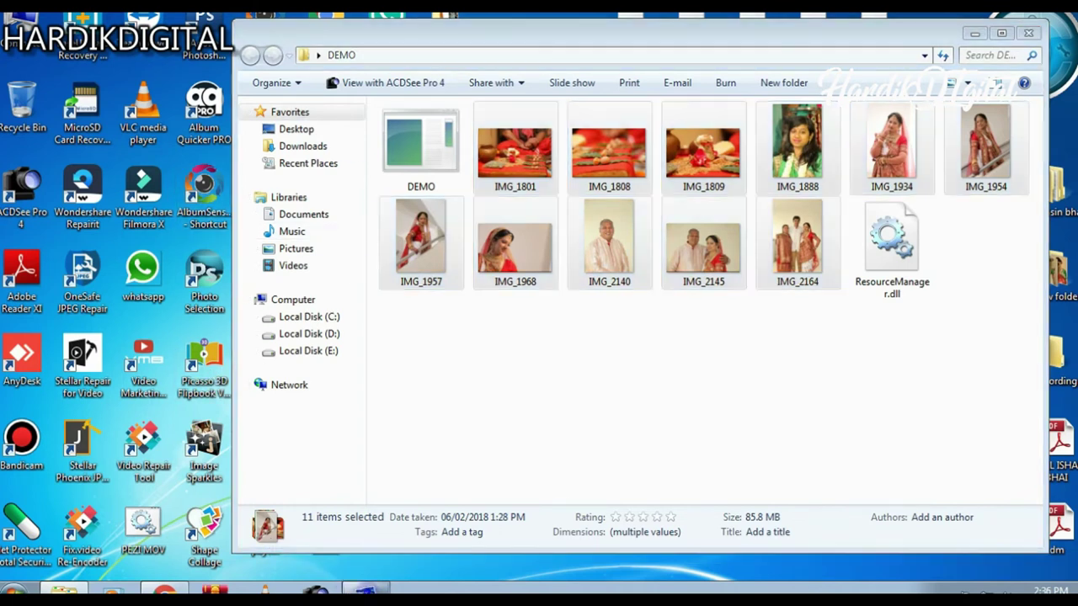
pyautogui.press('Escape')
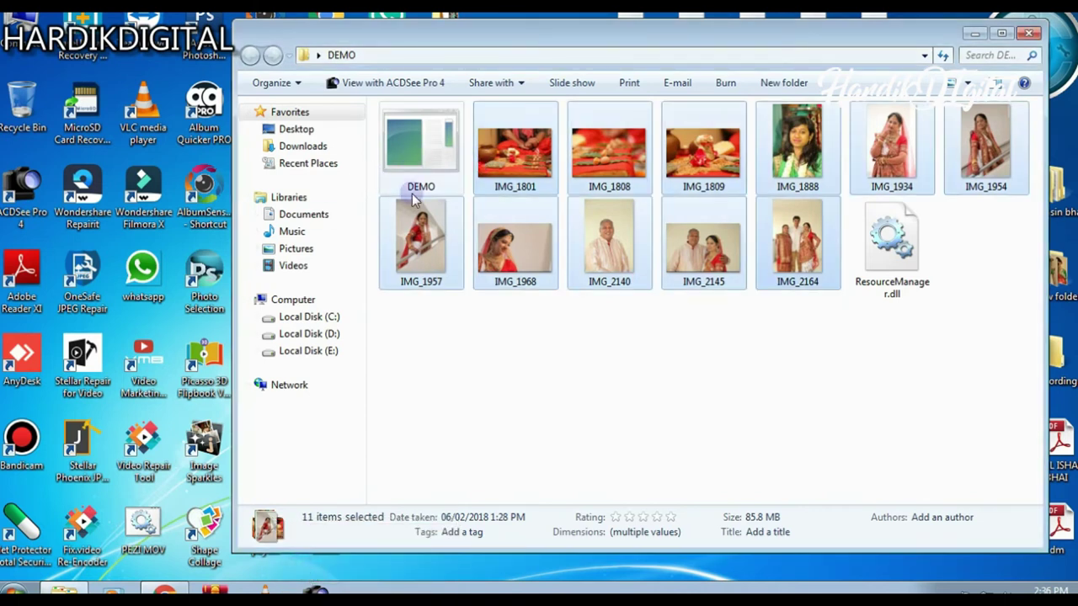
pyautogui.click(435, 347)
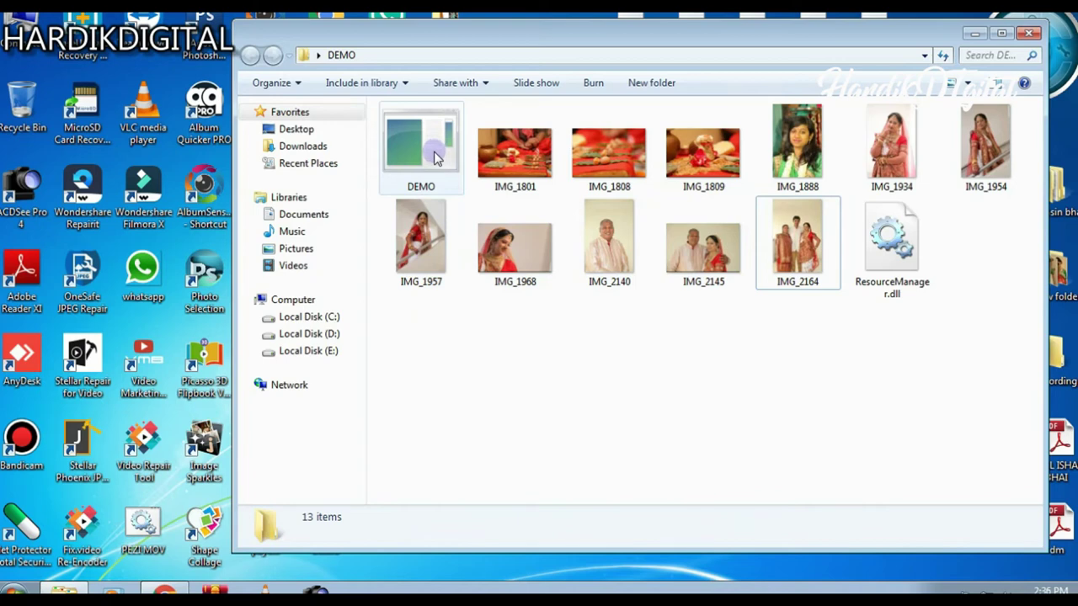
pyautogui.doubleClick(436, 159)
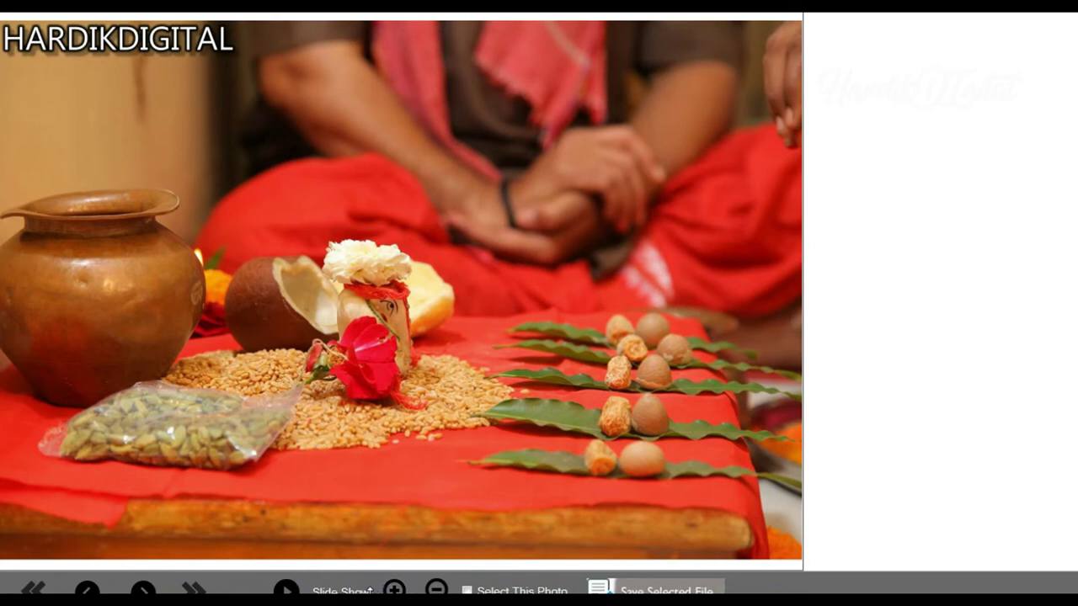
pyautogui.click(358, 587)
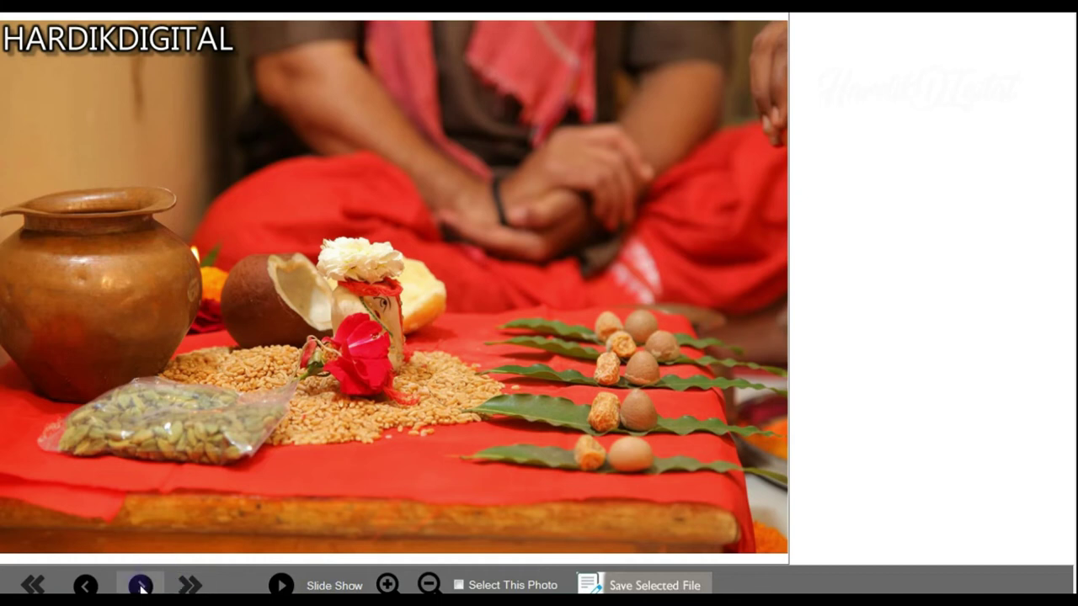
# Mark IMG_1801, IMG_1809 and IMG_1888 as selected photos and save the selection to a text file
pyautogui.click(459, 585)
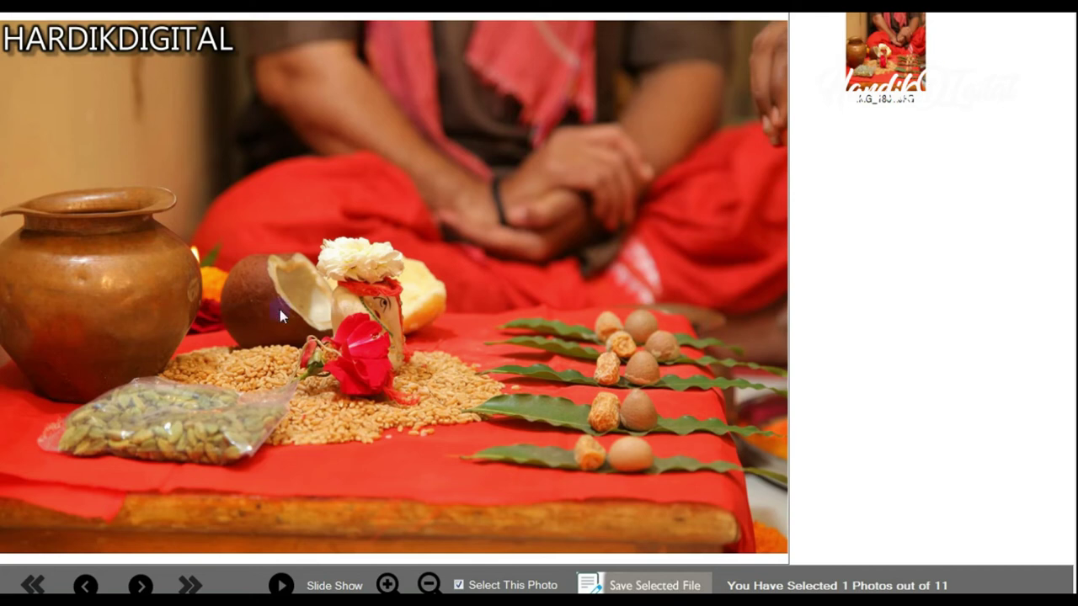
pyautogui.click(140, 585)
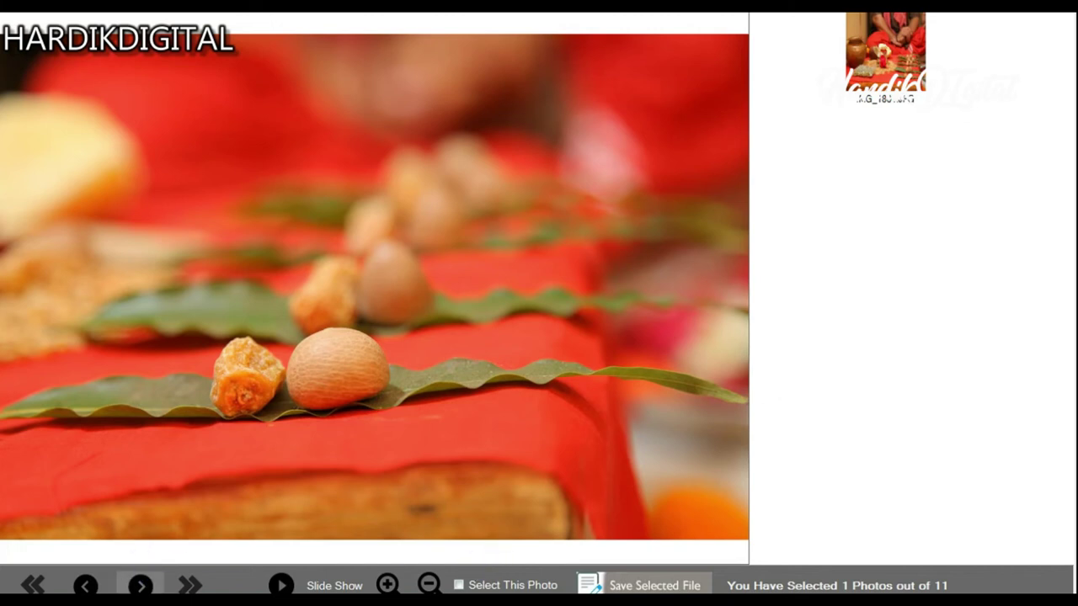
pyautogui.click(140, 585)
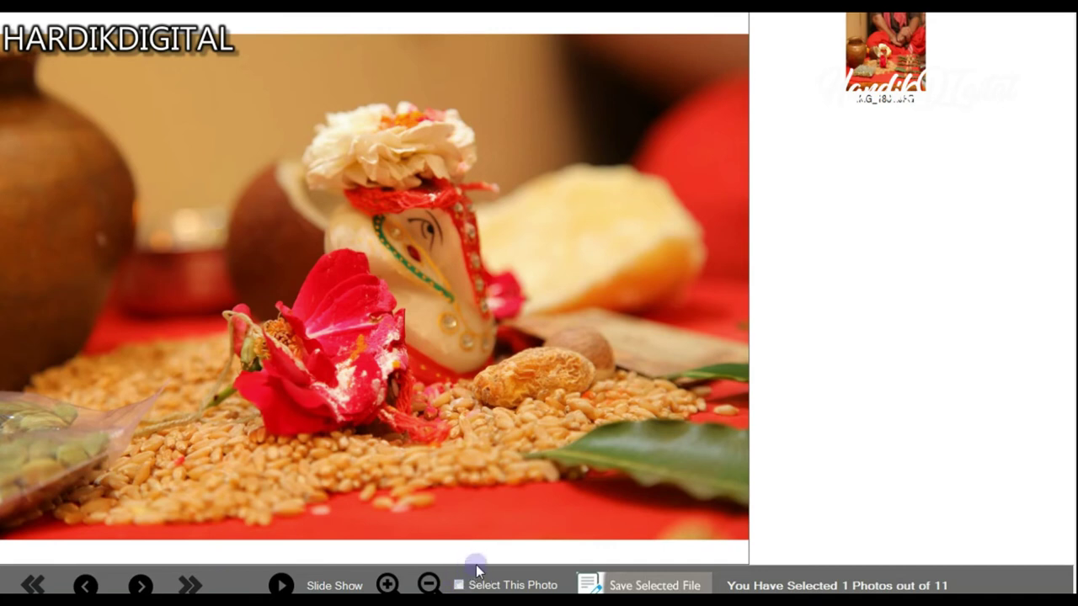
pyautogui.click(512, 586)
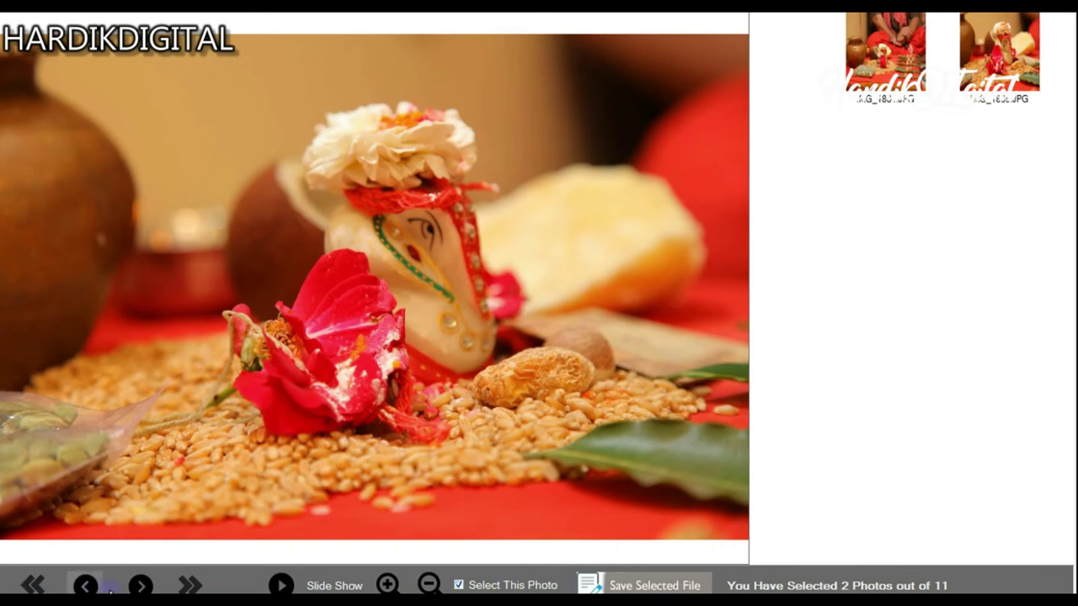
pyautogui.click(140, 585)
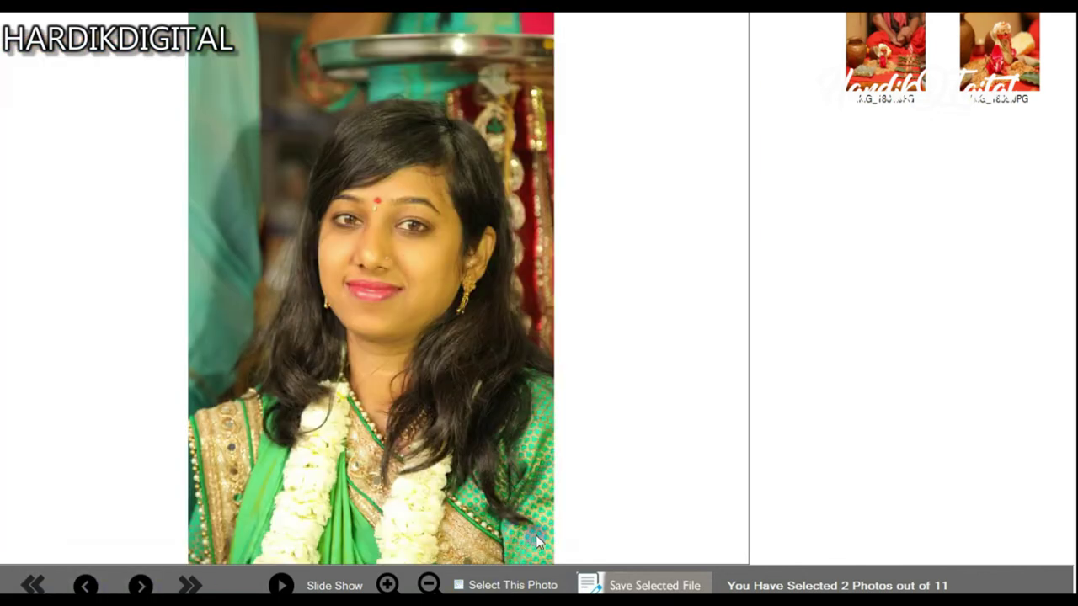
pyautogui.click(458, 584)
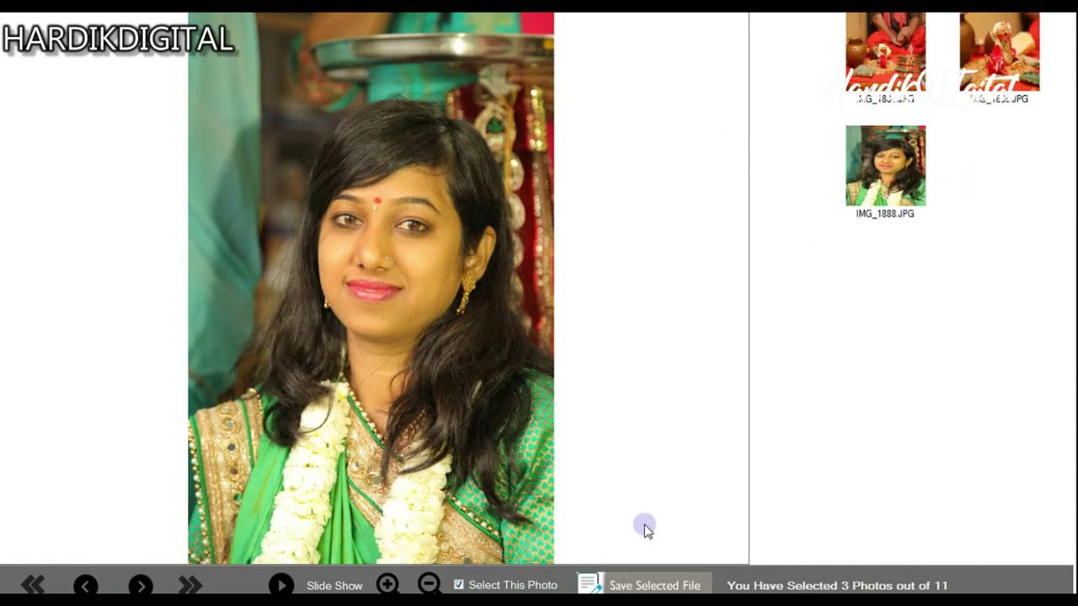
pyautogui.click(640, 587)
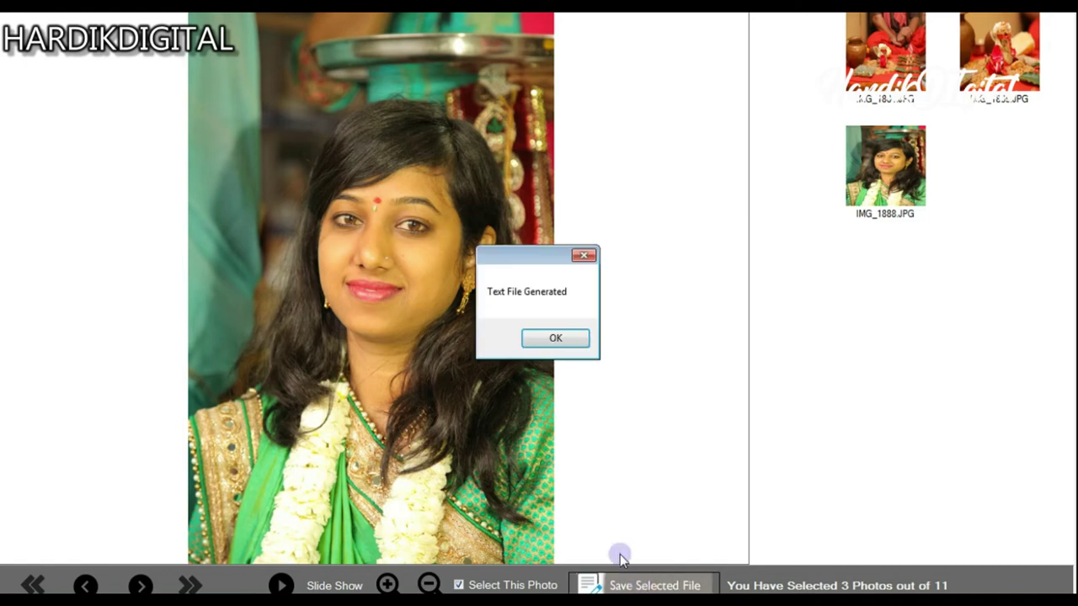
pyautogui.click(547, 338)
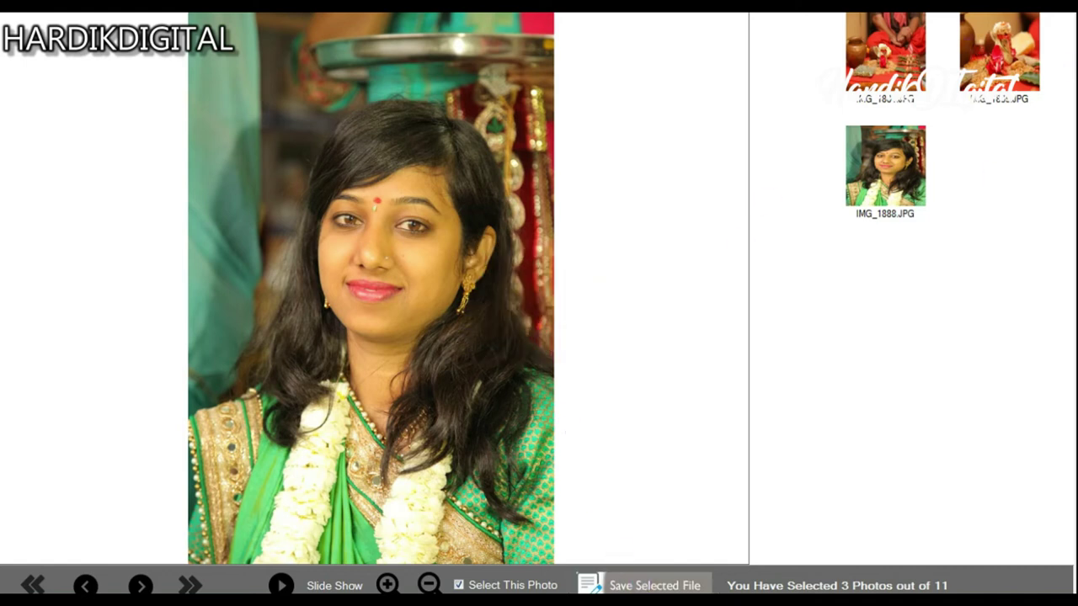
# Switch to the DEMO folder and open the selectedimages text file to check the listed photo names
pyautogui.hotkey('alt', 'Tab')
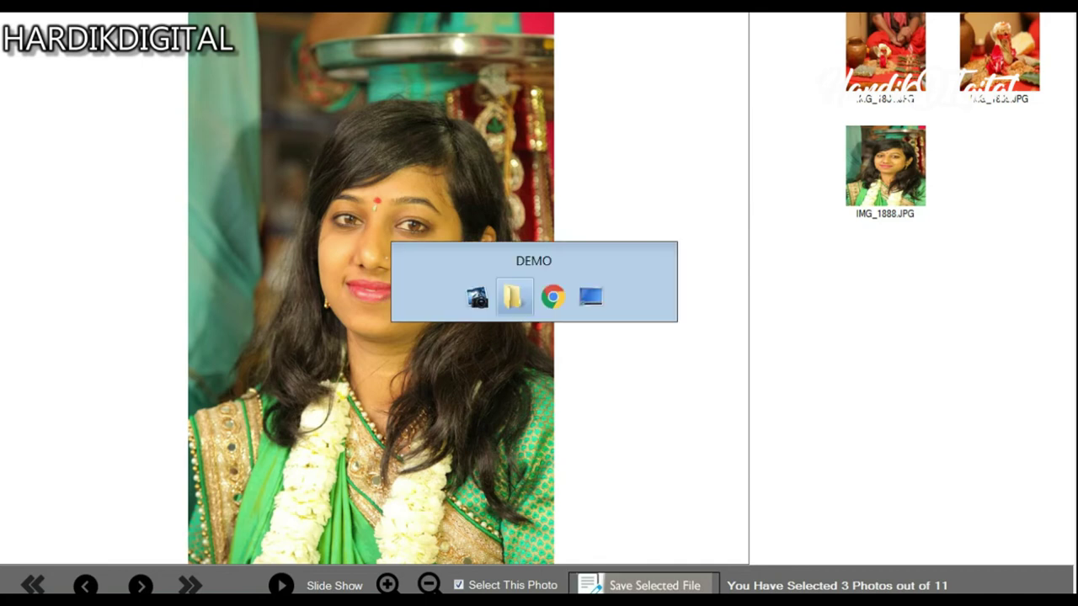
pyautogui.hotkey('alt', 'Tab')
pyautogui.hotkey('alt', 'Tab')
pyautogui.hotkey('alt', 'Tab')
pyautogui.hotkey('alt', 'Tab')
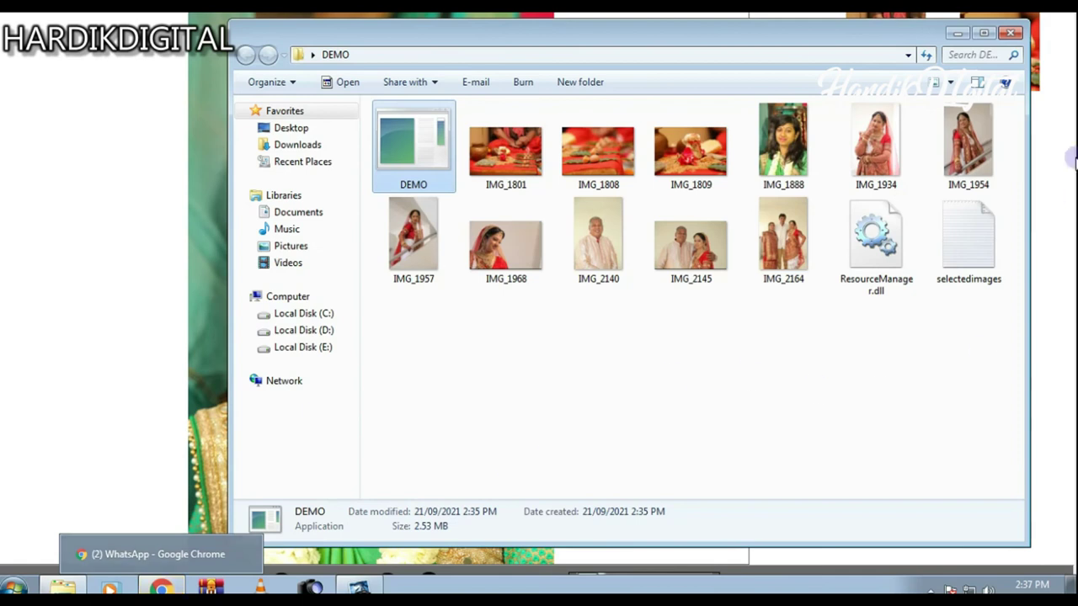
pyautogui.click(981, 253)
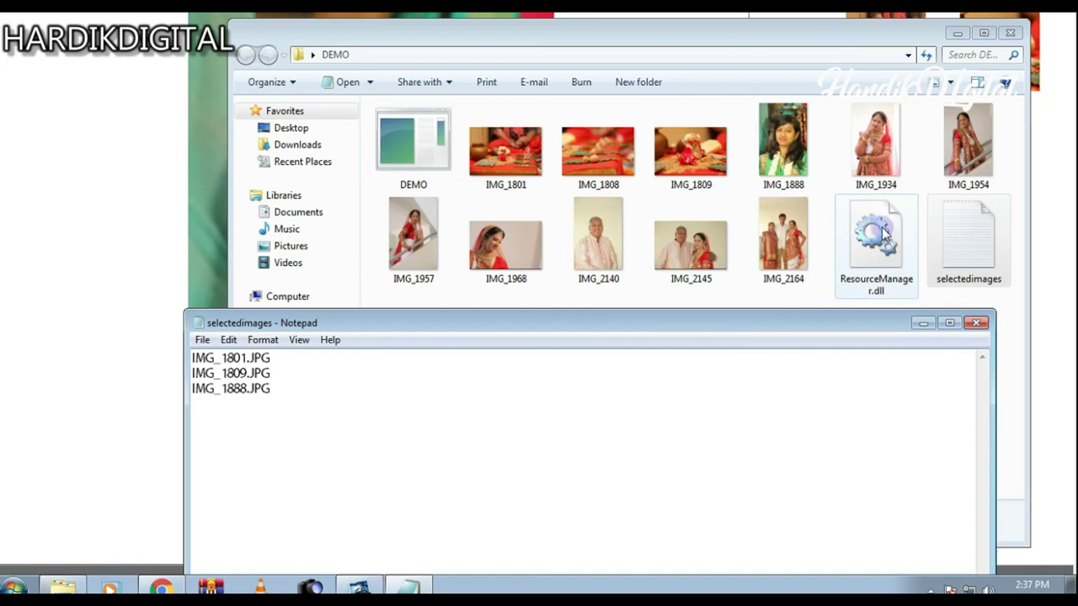
pyautogui.click(408, 139)
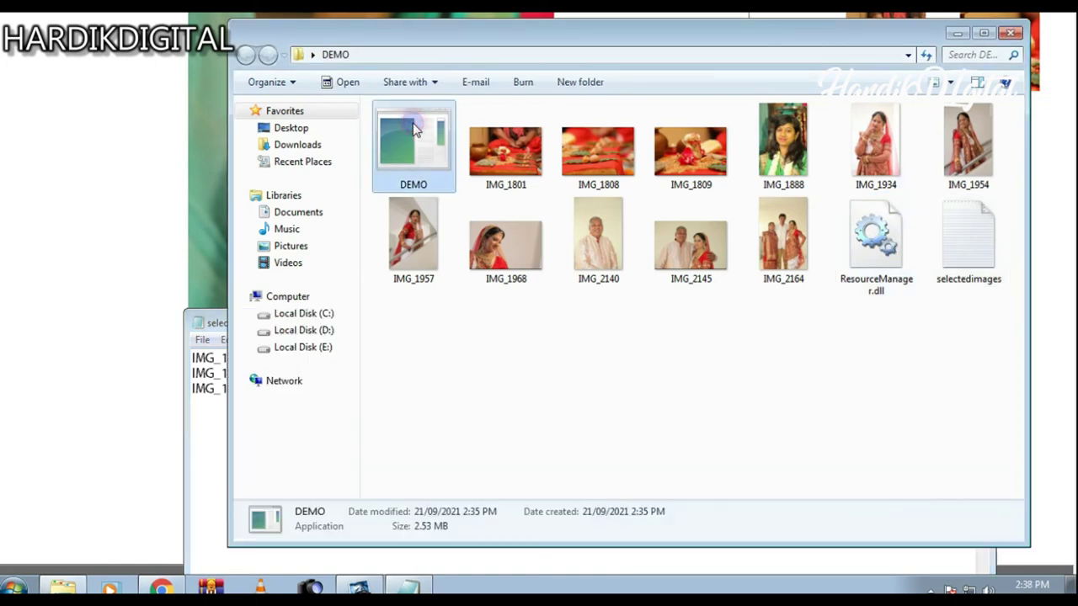